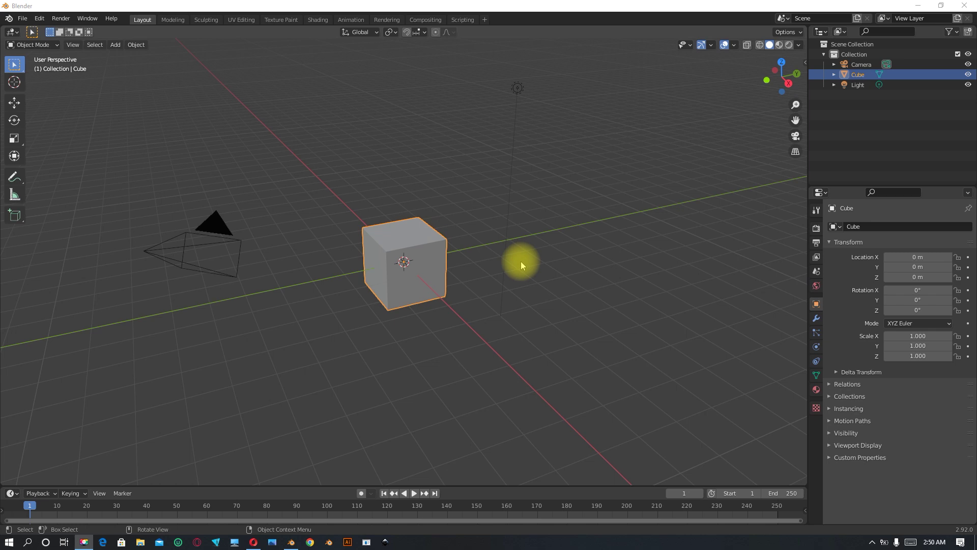
- Delete the default cube and pick a floorplan shape with a smaller side annex
{"action": "key", "text": "Delete"}
{"action": "key", "text": "n"}
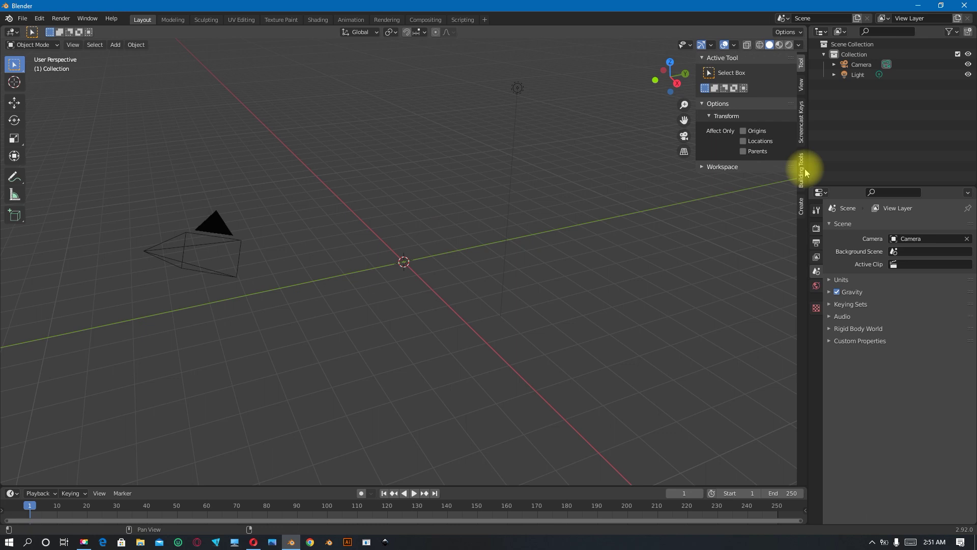
{"action": "left_click", "coordinate": [167, 446]}
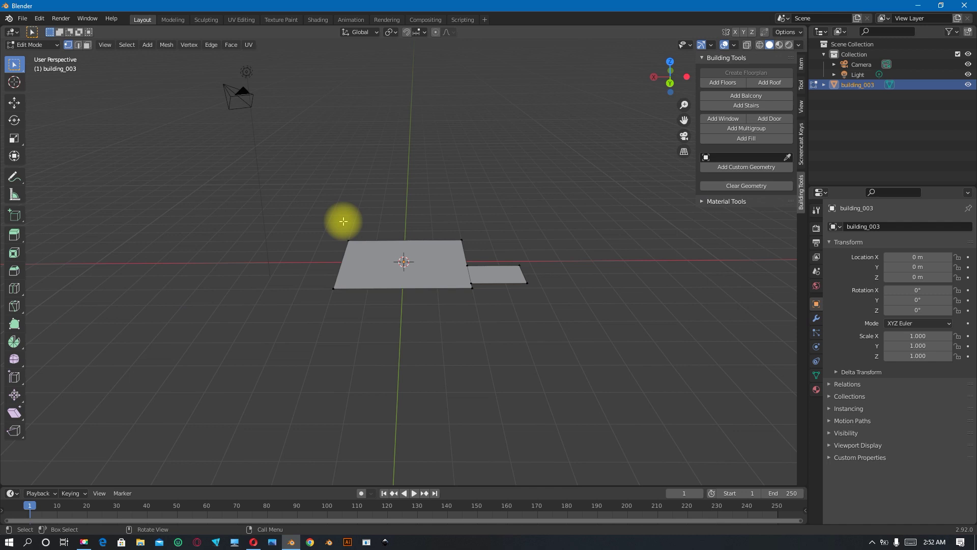
- Select all floorplan faces in face mode and extrude them with Add Floors
{"action": "left_click", "coordinate": [87, 47]}
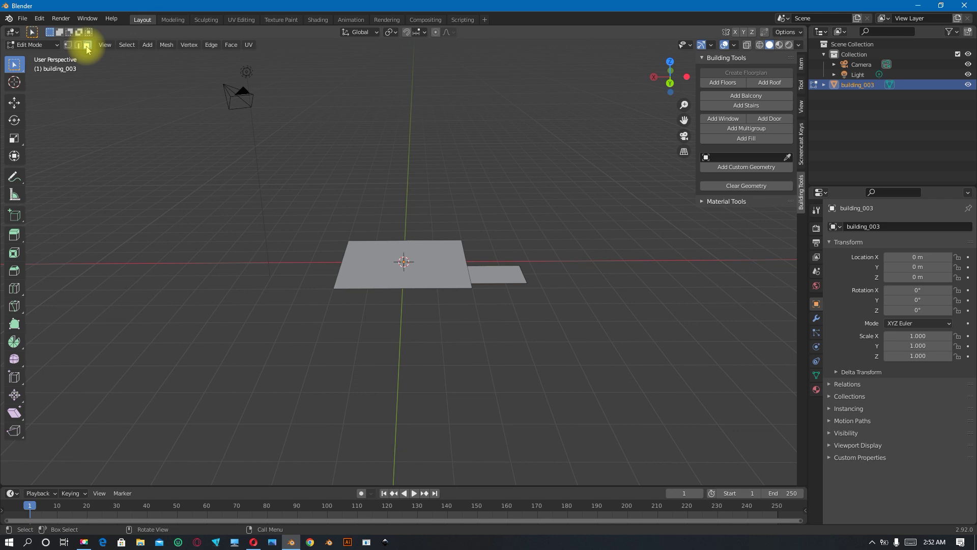
{"action": "key", "text": "a"}
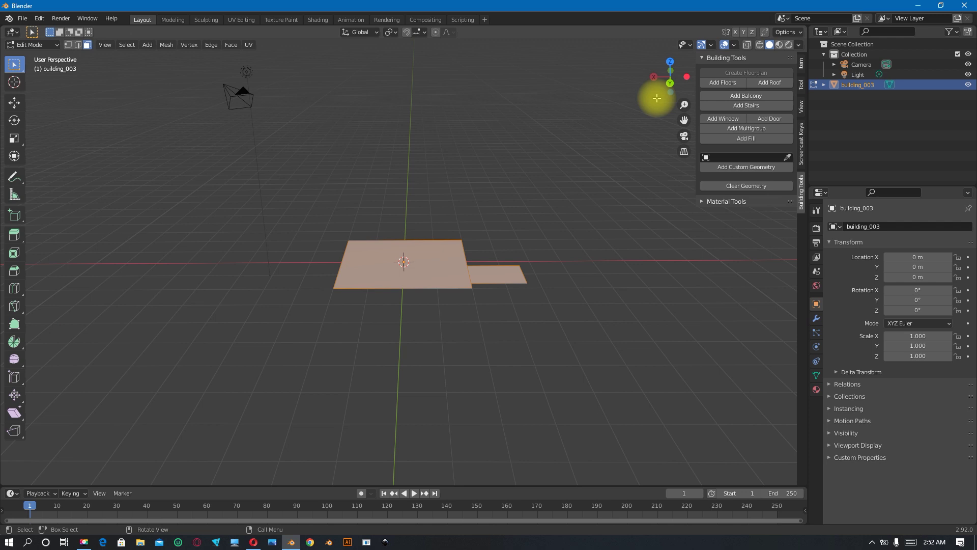
{"action": "left_click", "coordinate": [721, 82]}
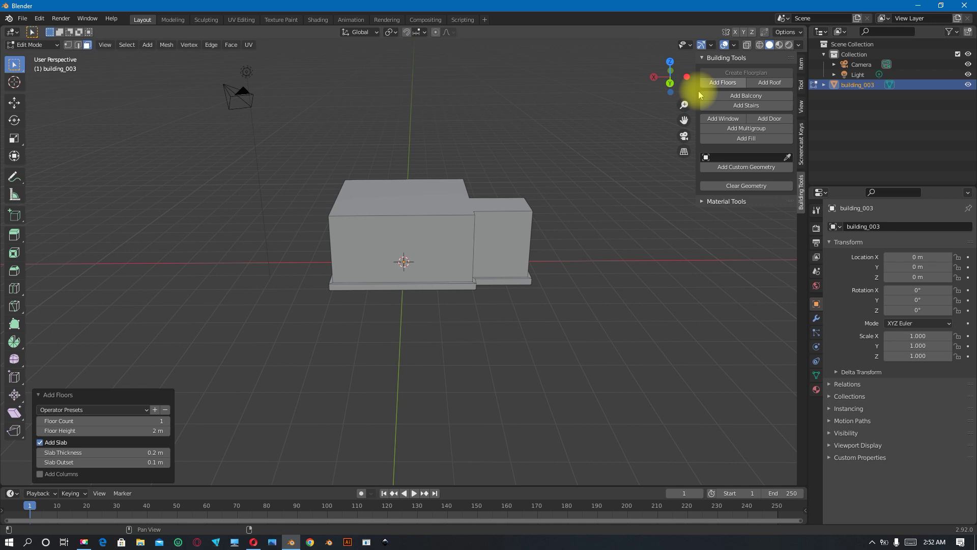
- Set Floor Count to 2, then pan and orbit to view the building
{"action": "left_click", "coordinate": [122, 422]}
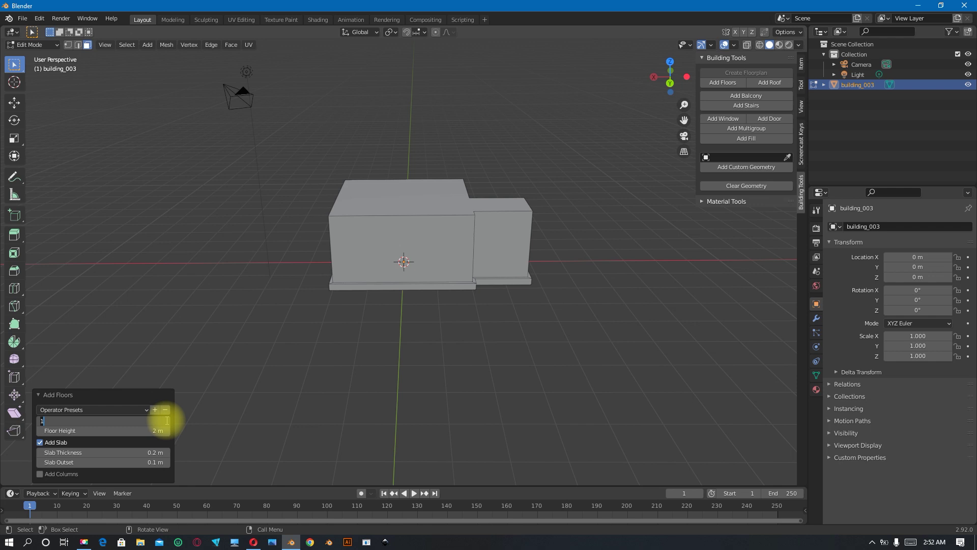
{"action": "type", "text": "2"}
{"action": "key", "text": "Return"}
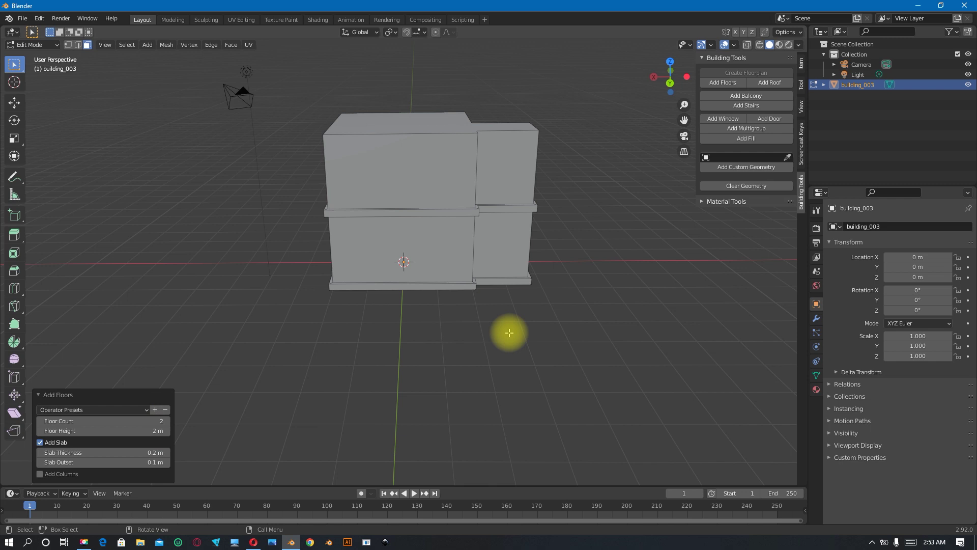
{"action": "middle_click_drag", "start_coordinate": [510, 332], "coordinate": [504, 383], "text": "shift"}
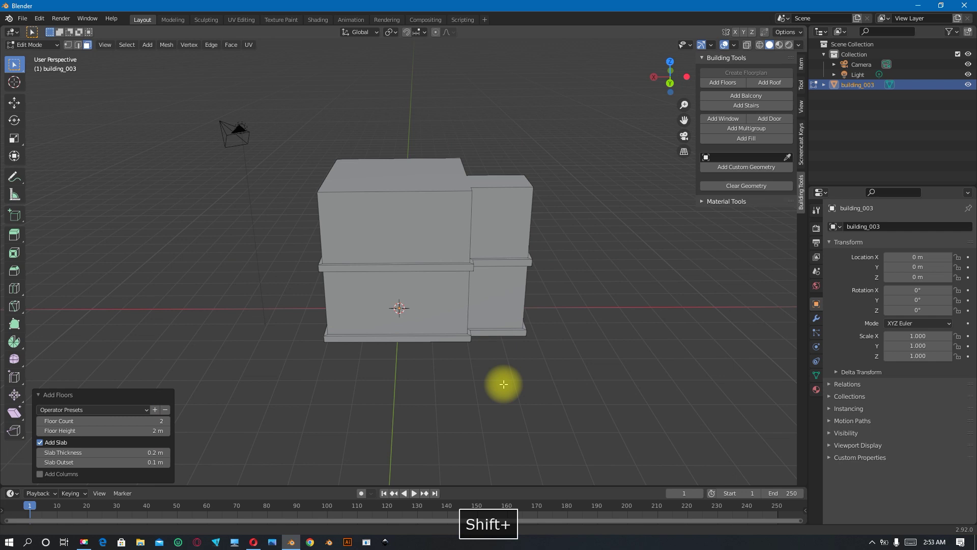
{"action": "middle_click_drag", "start_coordinate": [503, 384], "coordinate": [552, 309]}
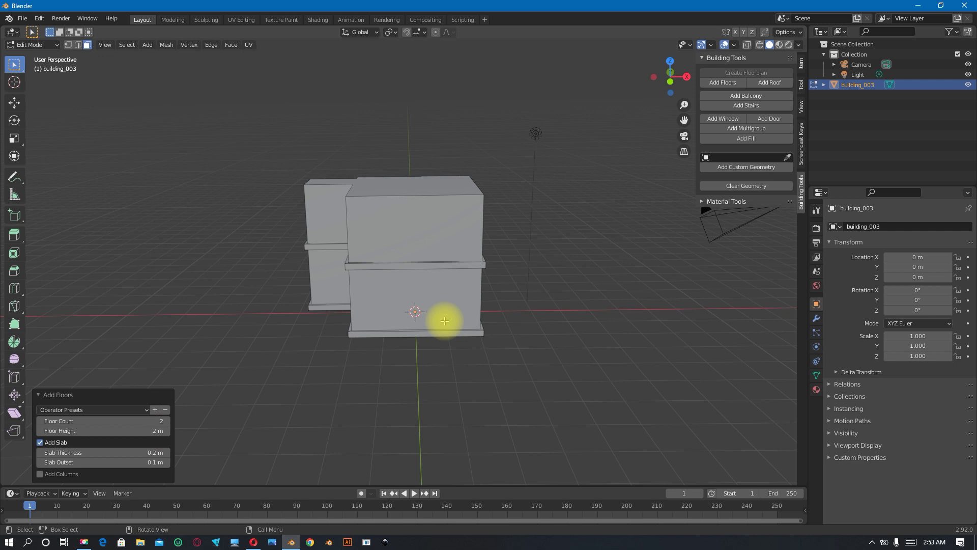
- Add a front door with Louver fill type and a 3 m width
{"action": "left_click", "coordinate": [768, 119]}
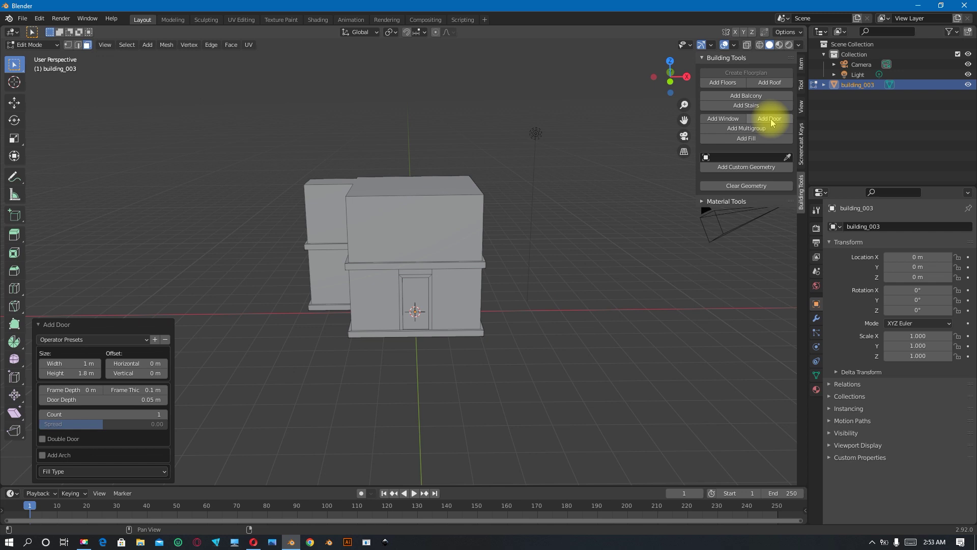
{"action": "left_click", "coordinate": [99, 472]}
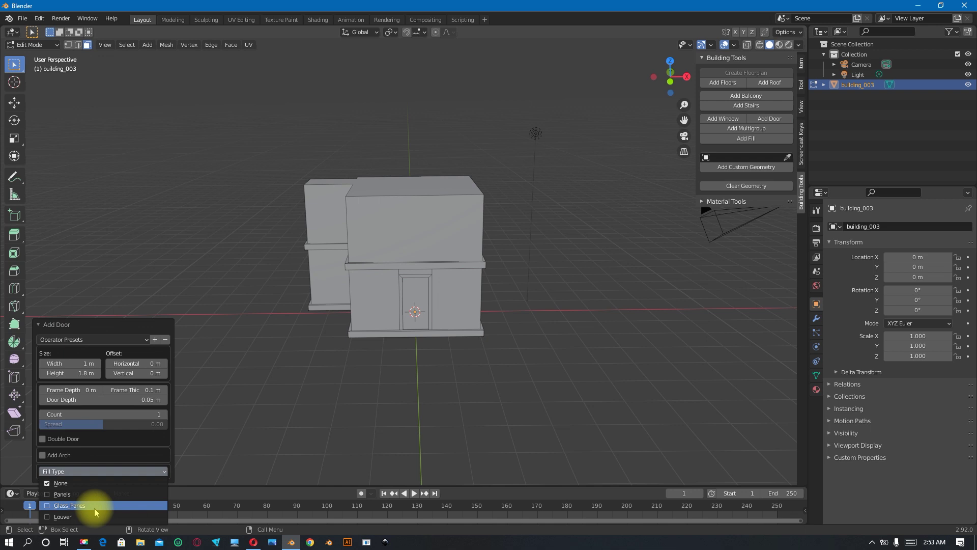
{"action": "left_click", "coordinate": [96, 516]}
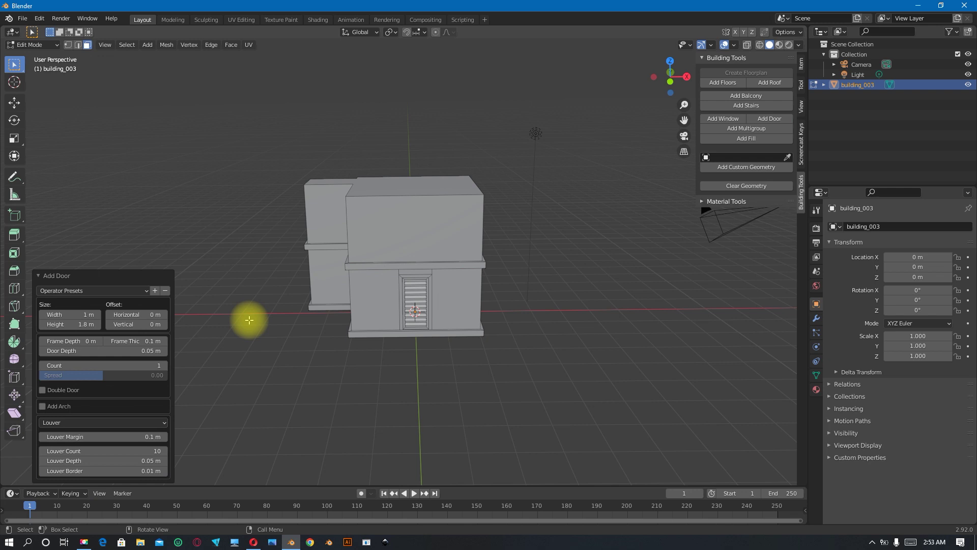
{"action": "left_click_drag", "start_coordinate": [80, 315], "coordinate": [94, 315]}
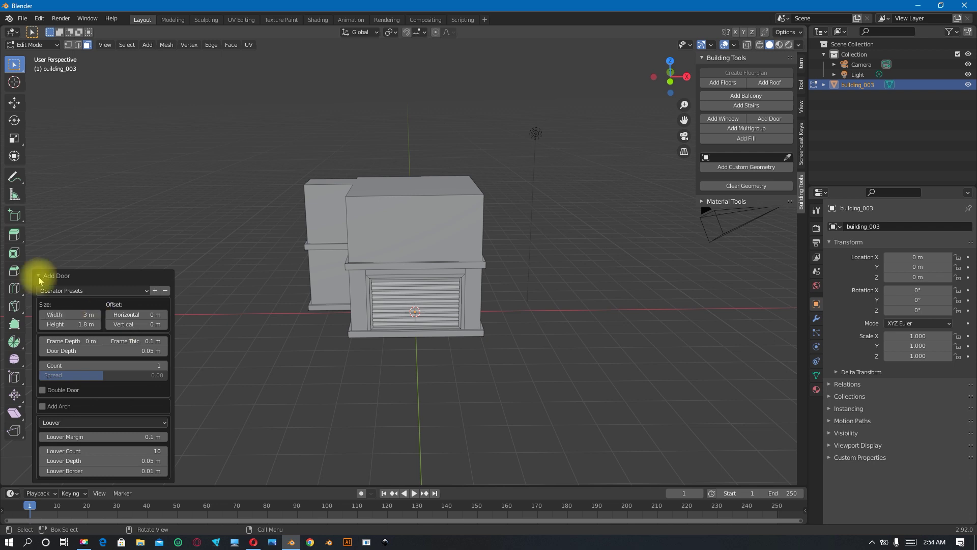
- Add 3 m wide stairs on the front slab face and orbit to inspect them
{"action": "left_click", "coordinate": [425, 335]}
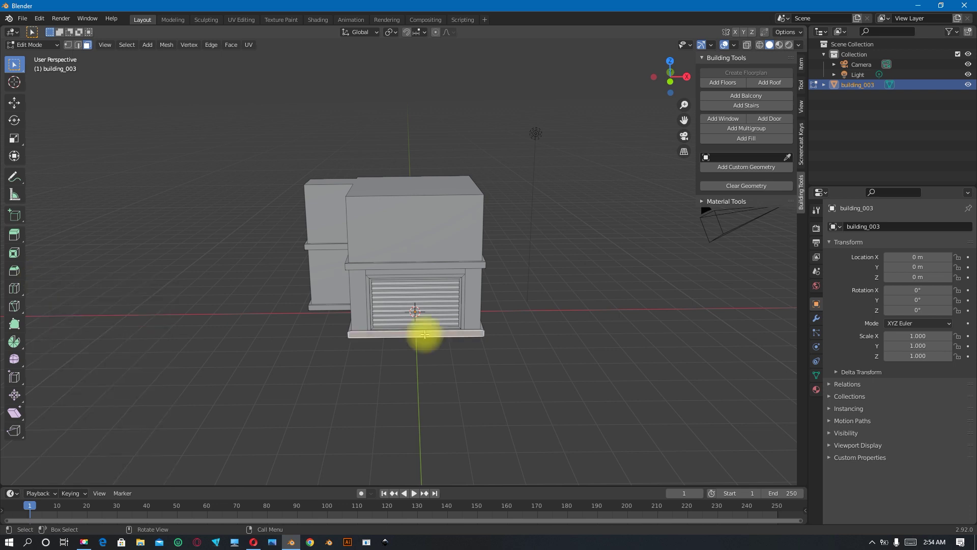
{"action": "left_click", "coordinate": [746, 106]}
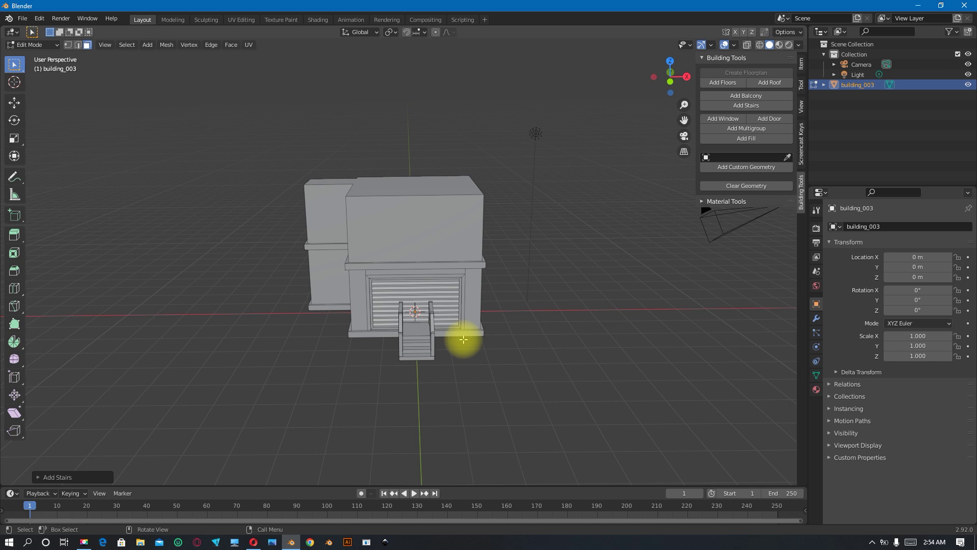
{"action": "left_click", "coordinate": [58, 476]}
{"action": "left_click", "coordinate": [73, 307]}
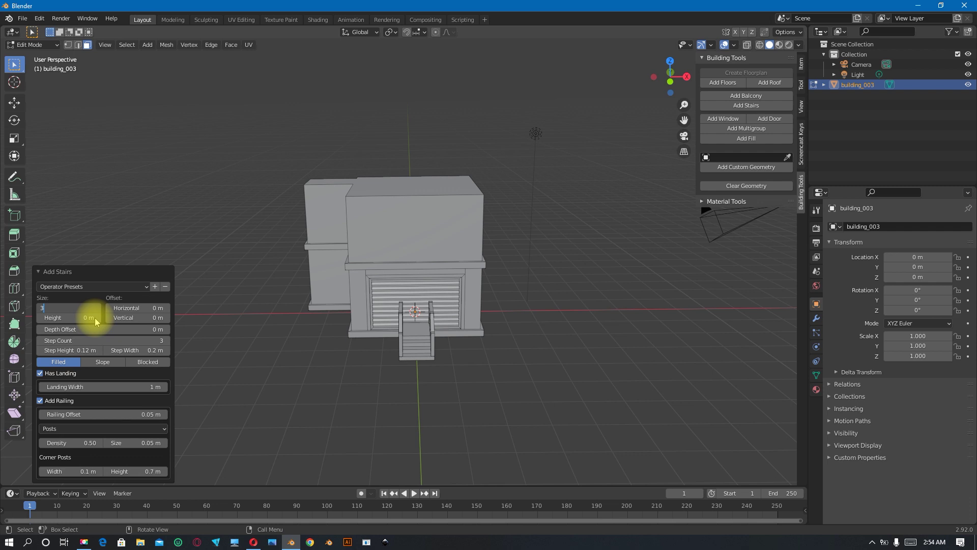
{"action": "middle_click_drag", "start_coordinate": [252, 340], "coordinate": [498, 352]}
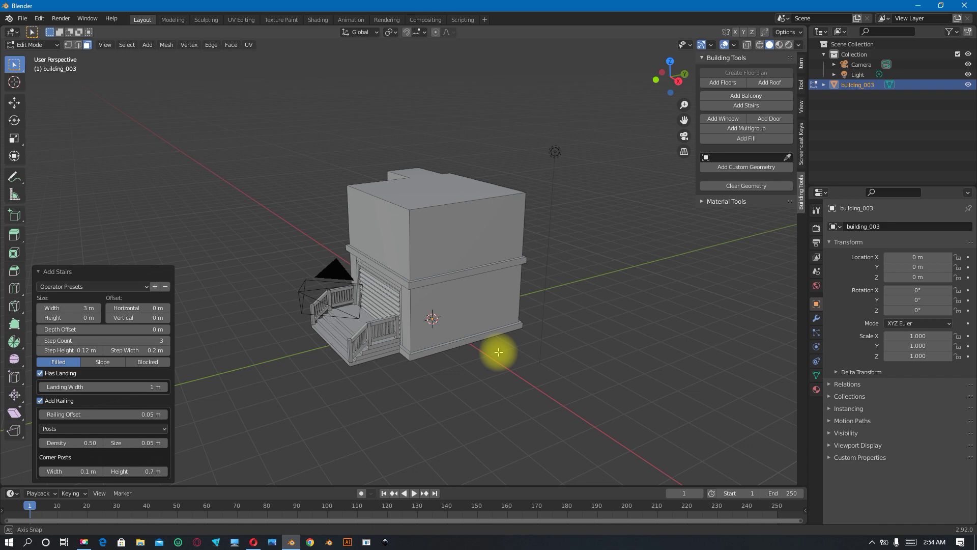
{"action": "middle_click_drag", "start_coordinate": [498, 352], "coordinate": [579, 346]}
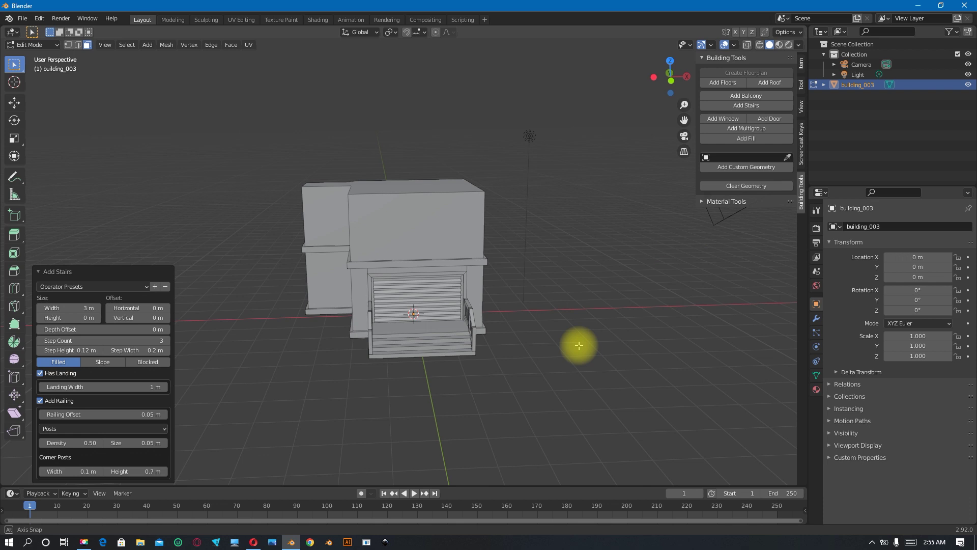
- Add a Louver-fill window to the side annex wall with a 1.6 m width
{"action": "middle_click_drag", "start_coordinate": [579, 346], "coordinate": [773, 95]}
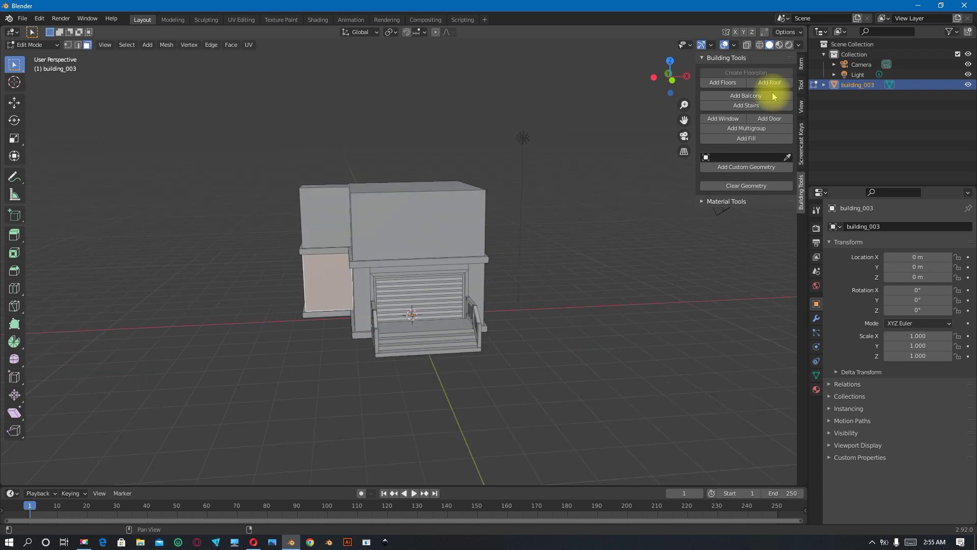
{"action": "left_click", "coordinate": [722, 118]}
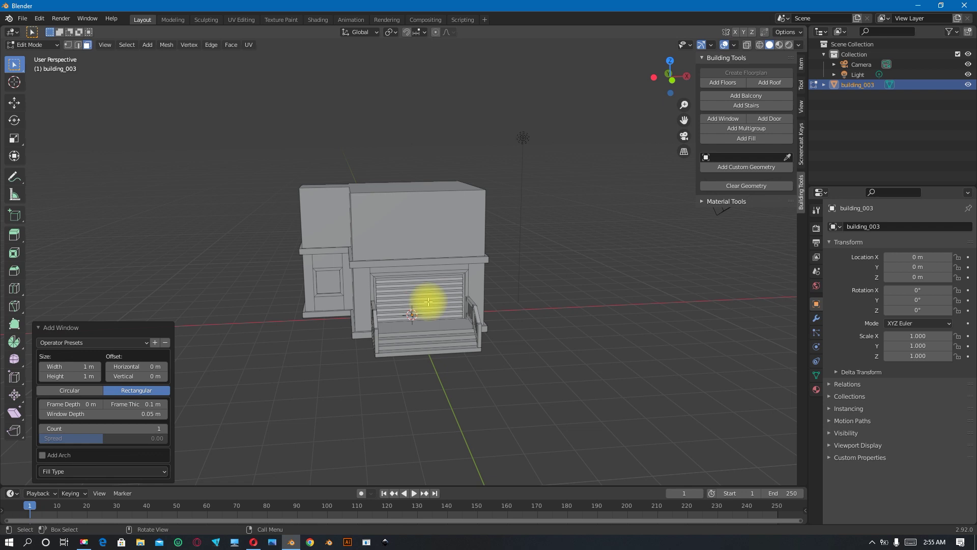
{"action": "left_click", "coordinate": [107, 471]}
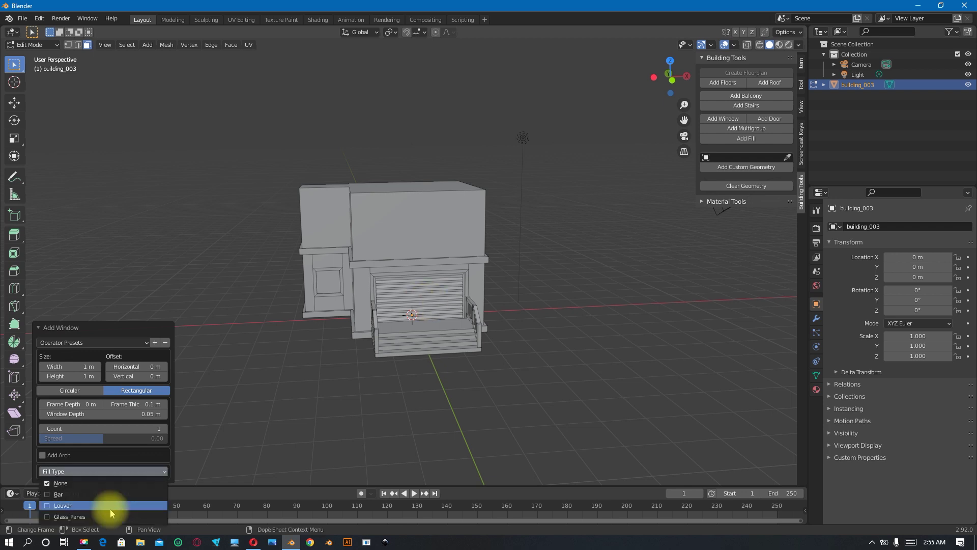
{"action": "left_click", "coordinate": [110, 505]}
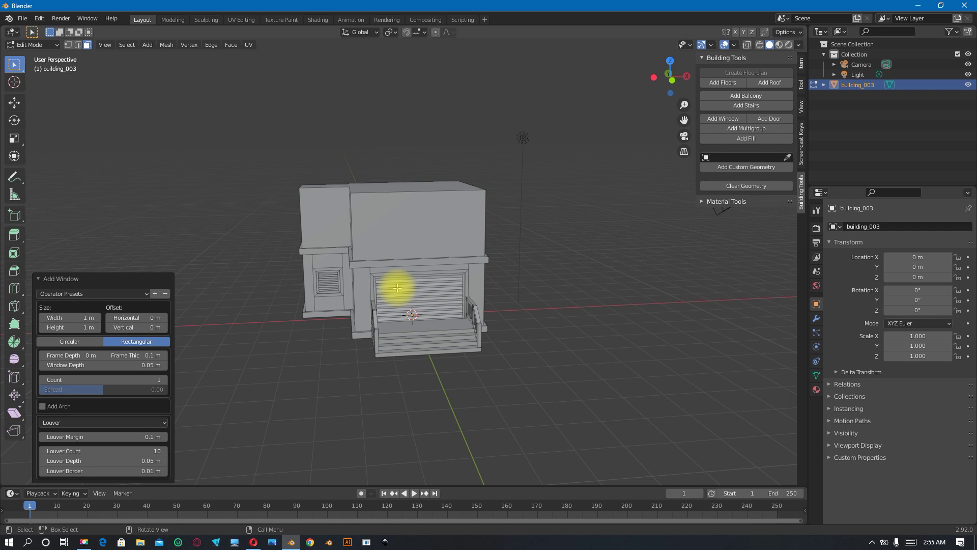
{"action": "left_click", "coordinate": [88, 318]}
{"action": "type", "text": "2"}
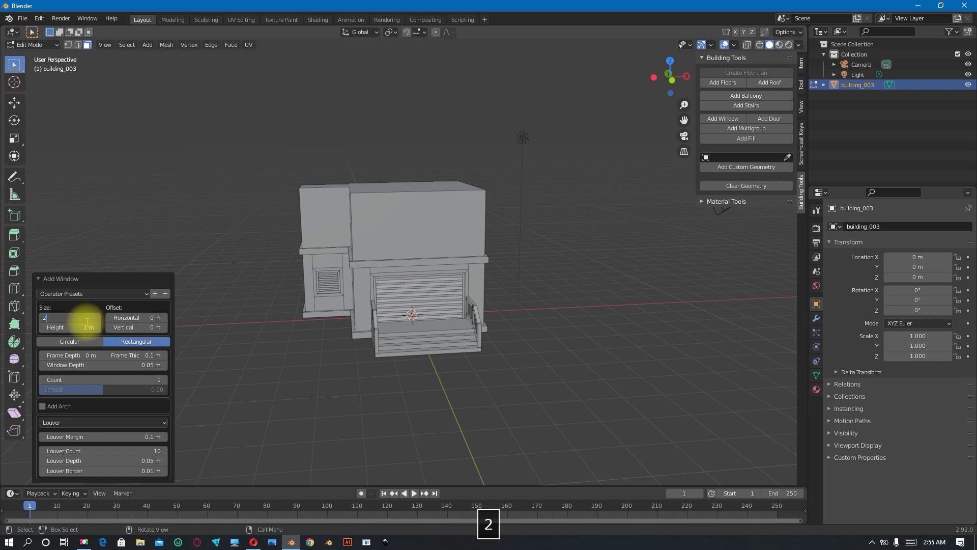
{"action": "type", "text": "1.6 m"}
{"action": "key", "text": "Return"}
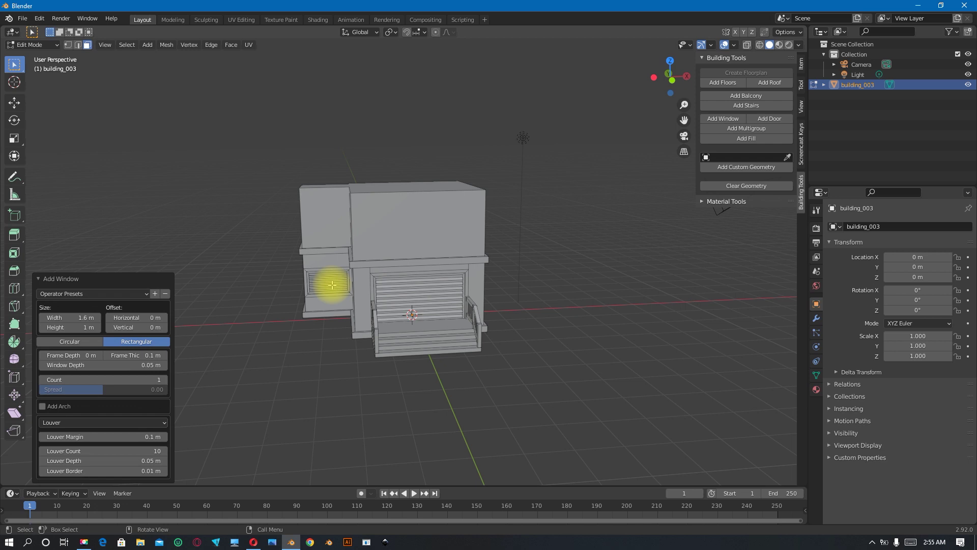
- Orbit to an angled view and add a door-window multigroup on the upper front face
{"action": "middle_click_drag", "start_coordinate": [332, 285], "coordinate": [427, 274]}
{"action": "left_click", "coordinate": [753, 131]}
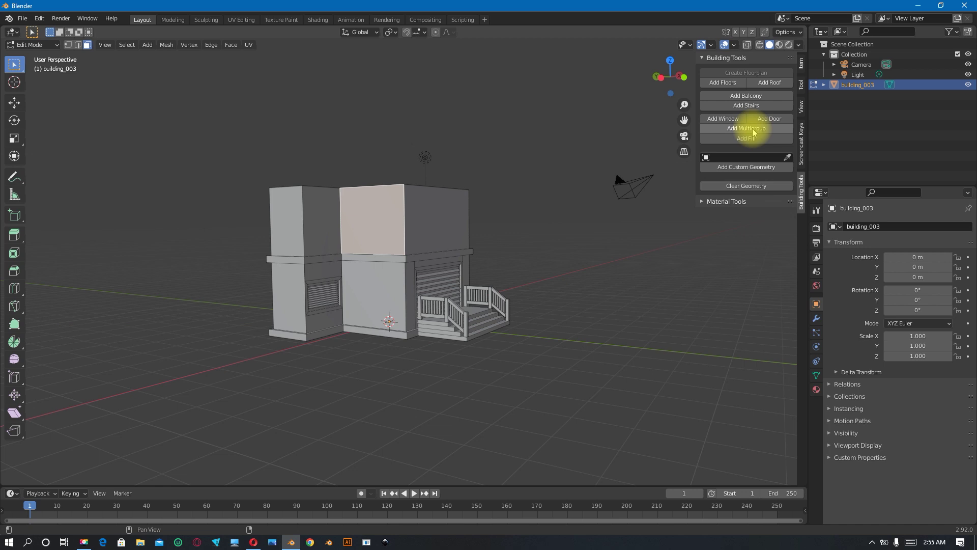
{"action": "left_click", "coordinate": [753, 132]}
{"action": "left_click", "coordinate": [374, 258]}
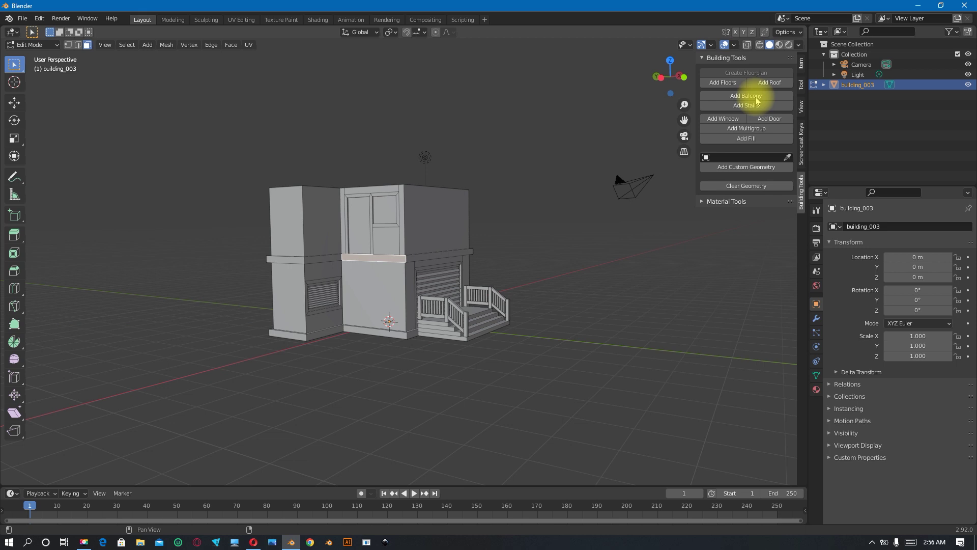
- Add a balcony with Width 2 to the upper-floor wall, then orbit around the house
{"action": "left_click", "coordinate": [756, 100]}
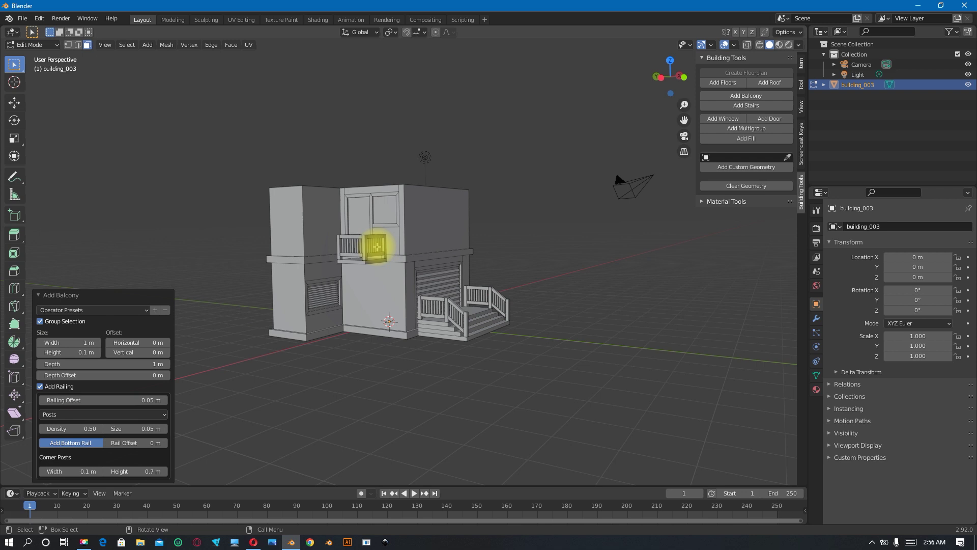
{"action": "left_click", "coordinate": [85, 343]}
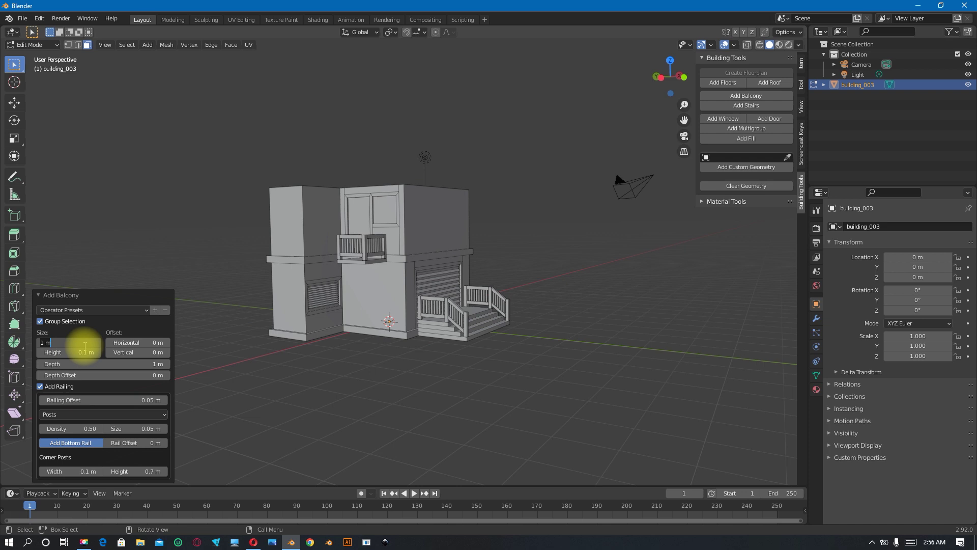
{"action": "type", "text": "2"}
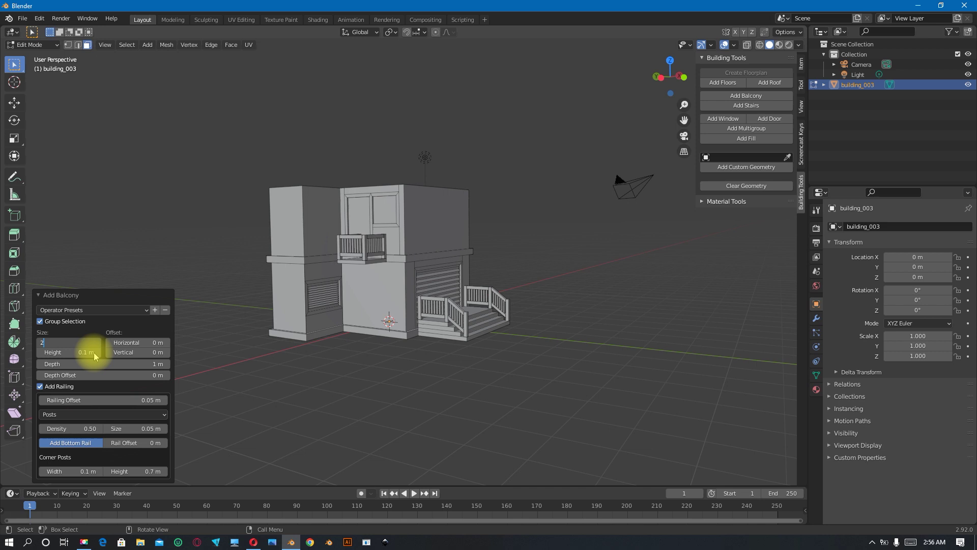
{"action": "middle_click_drag", "start_coordinate": [344, 328], "coordinate": [527, 291]}
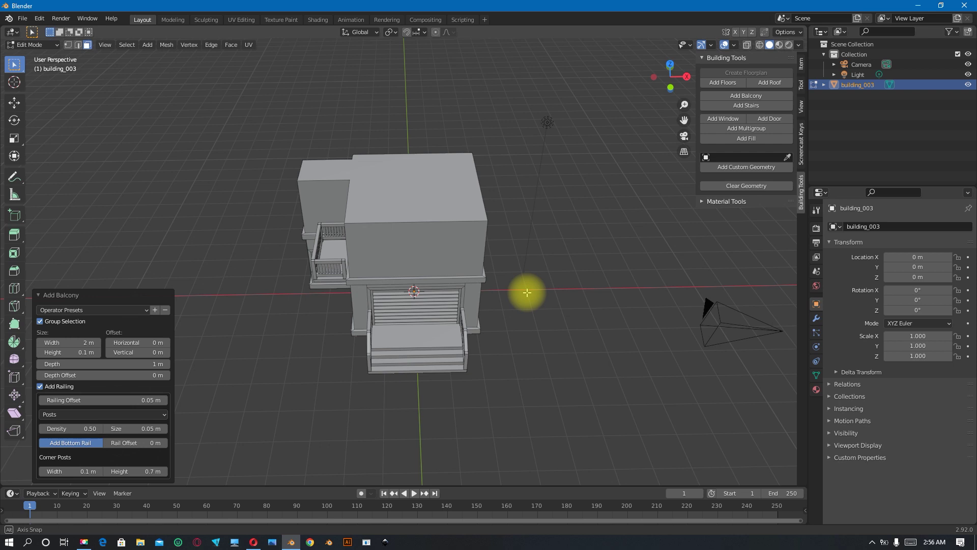
{"action": "middle_click_drag", "start_coordinate": [527, 292], "coordinate": [458, 336]}
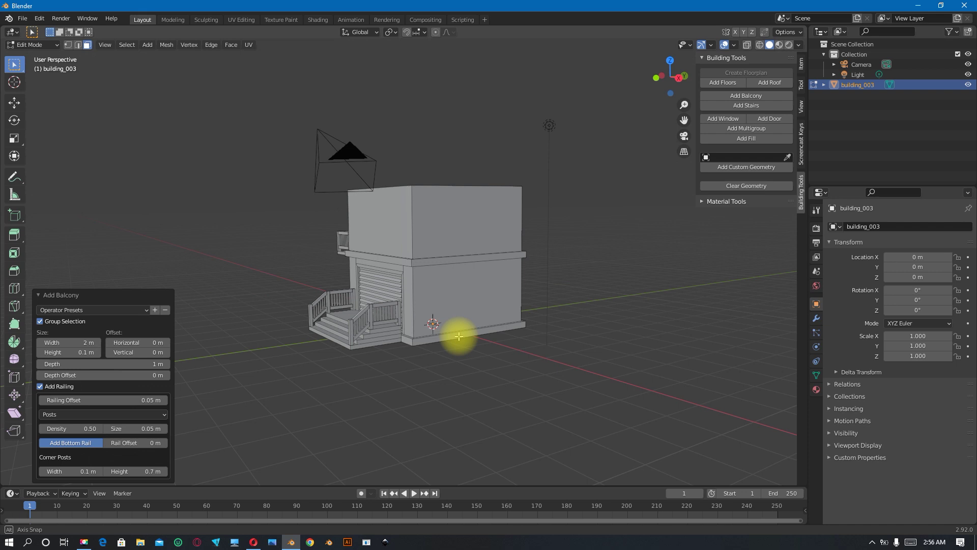
{"action": "middle_click_drag", "start_coordinate": [458, 336], "coordinate": [689, 347]}
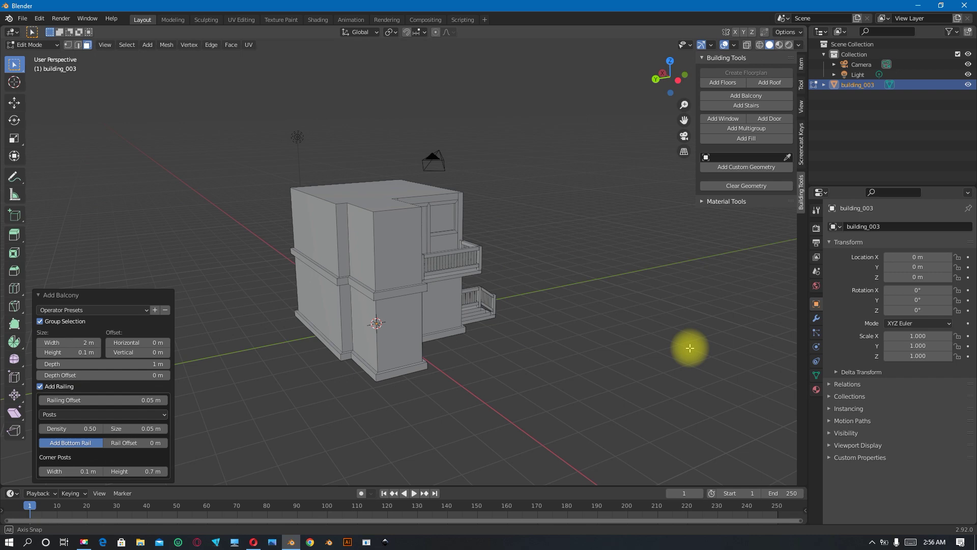
{"action": "middle_click_drag", "start_coordinate": [690, 349], "coordinate": [341, 254]}
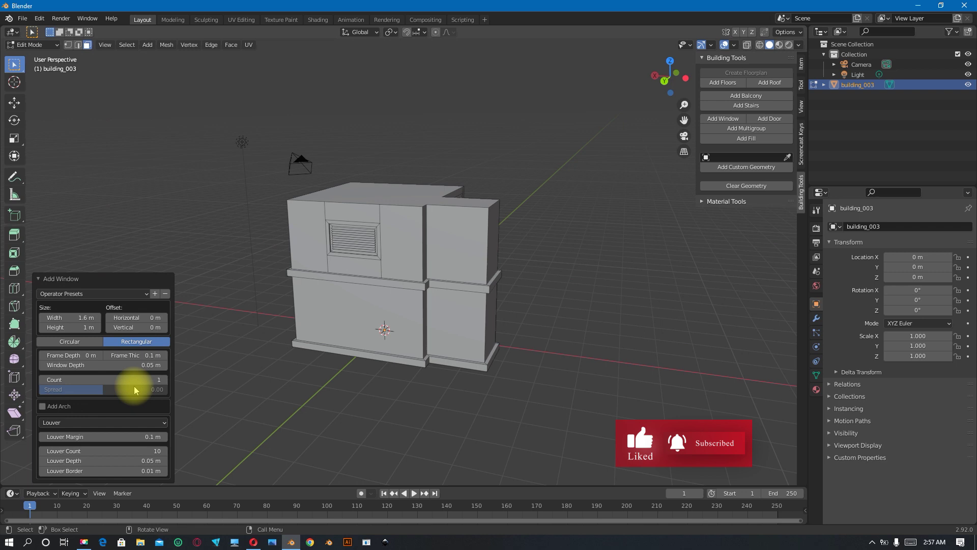
- Set the louvered window Count to 2, then select the upper front wall for another pair
{"action": "left_click", "coordinate": [162, 381]}
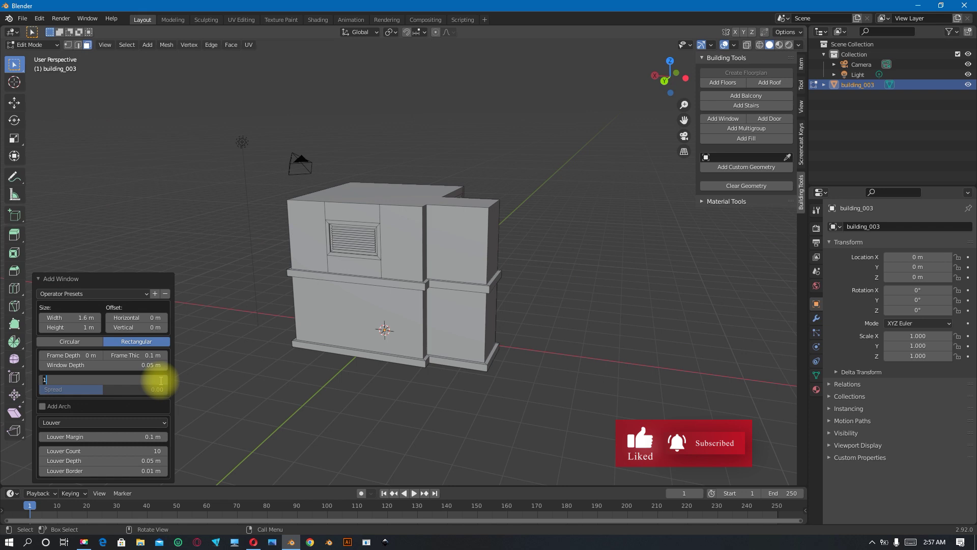
{"action": "type", "text": "2"}
{"action": "key", "text": "Return"}
{"action": "mouse_move", "coordinate": [306, 366]}
{"action": "middle_mouse_down"}
{"action": "mouse_move", "coordinate": [394, 345]}
{"action": "mouse_move", "coordinate": [400, 268]}
{"action": "middle_mouse_up"}
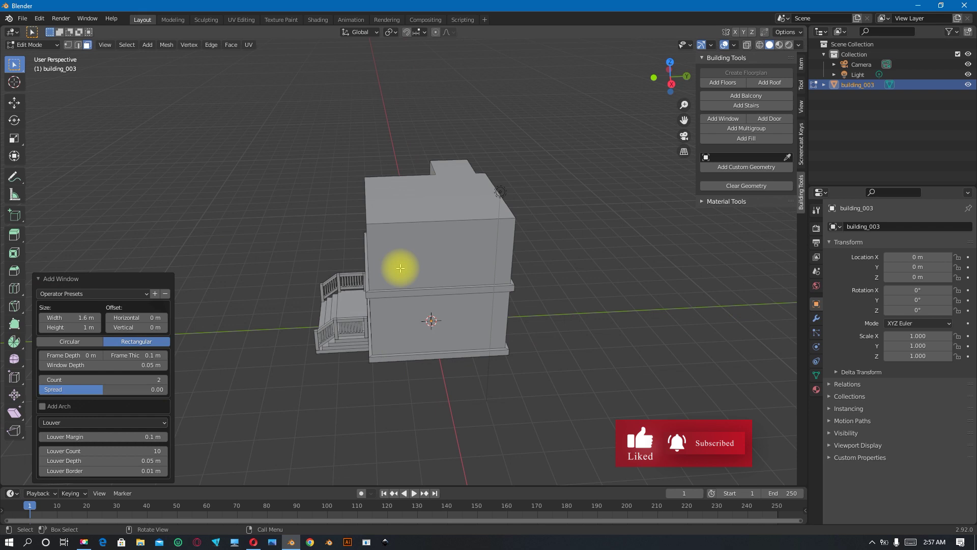
{"action": "left_click", "coordinate": [400, 267]}
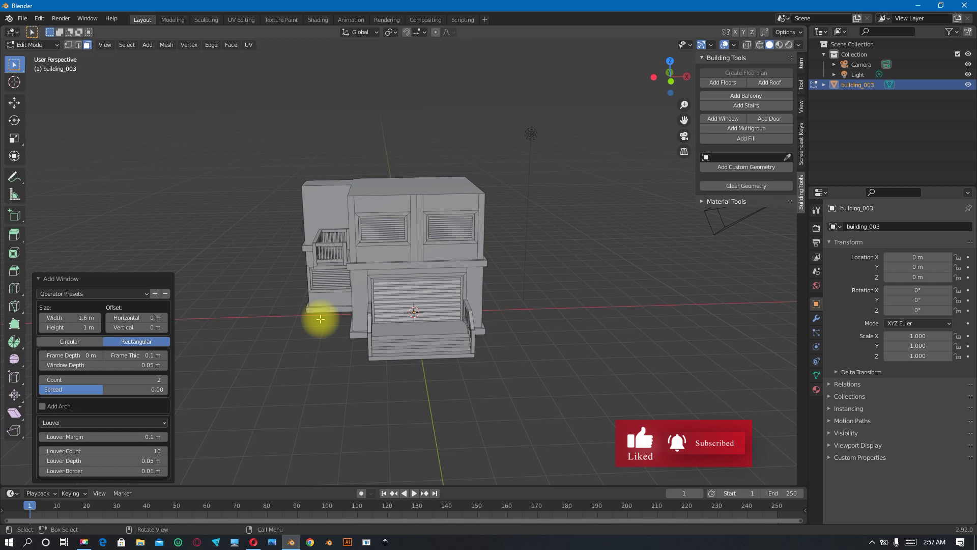
{"action": "middle_click_drag", "start_coordinate": [320, 320], "coordinate": [433, 313]}
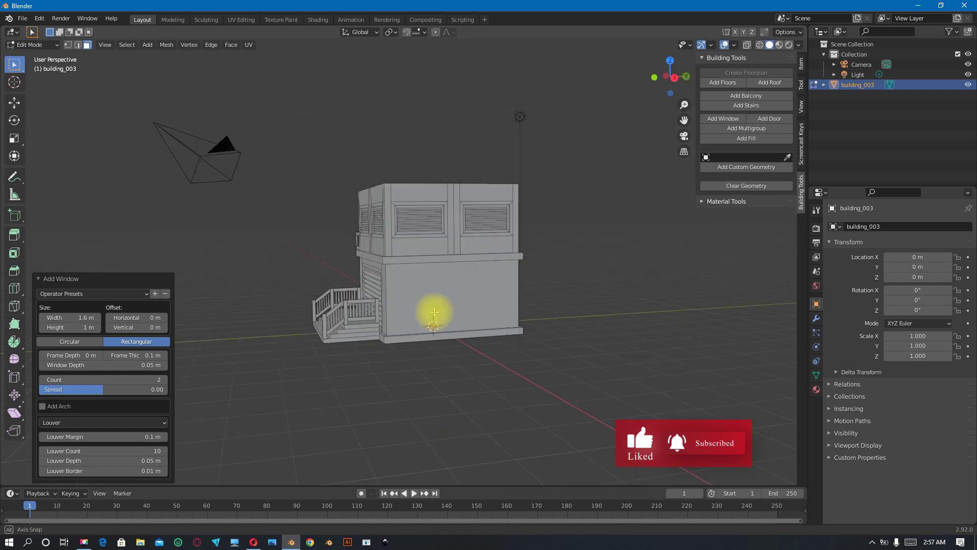
{"action": "middle_click_drag", "start_coordinate": [434, 313], "coordinate": [611, 312]}
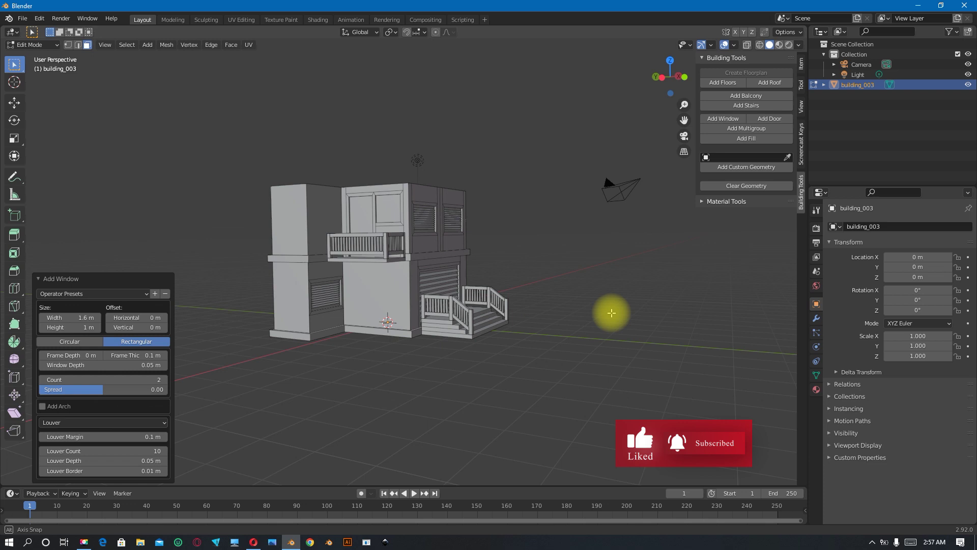
{"action": "middle_click_drag", "start_coordinate": [612, 313], "coordinate": [430, 268]}
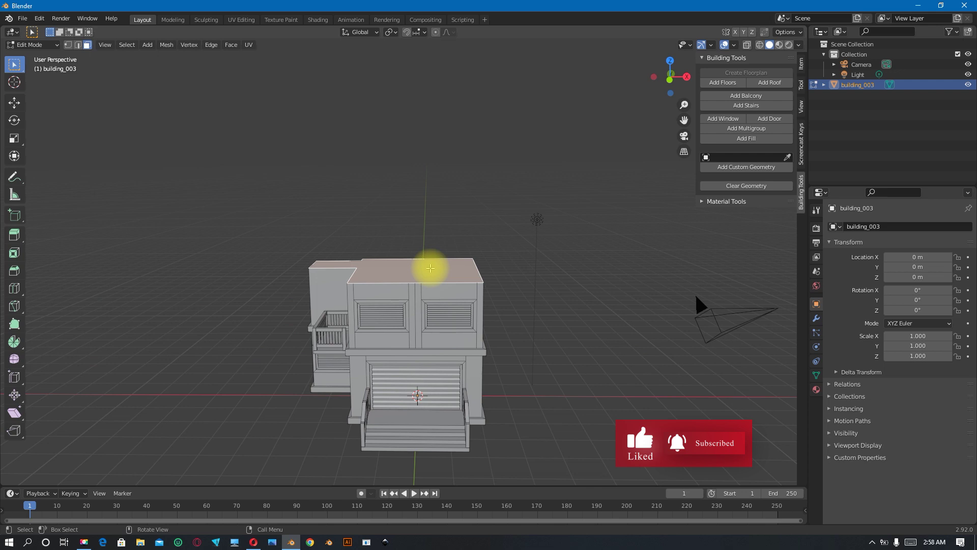
- Add a roof on the top face and change its type from Flat to Hip
{"action": "left_click", "coordinate": [771, 83]}
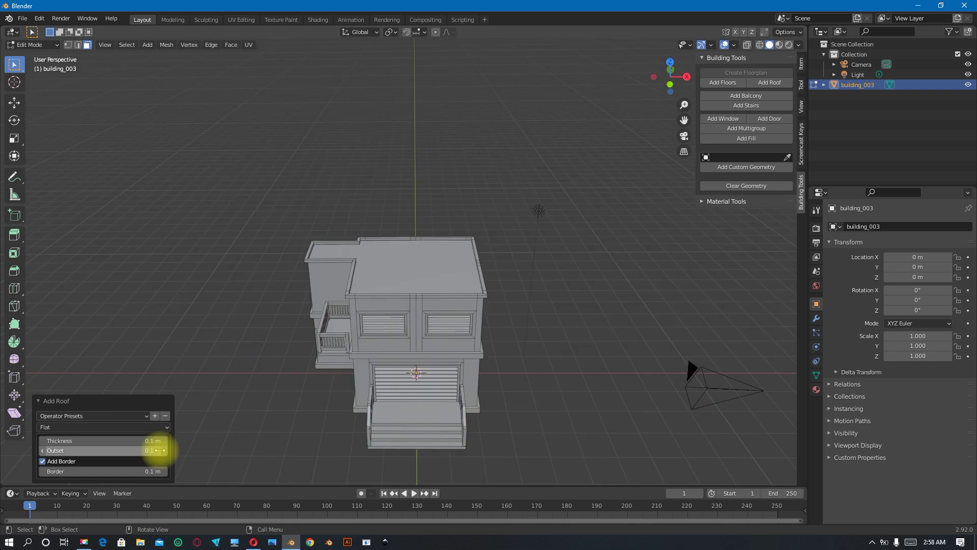
{"action": "left_click", "coordinate": [84, 427]}
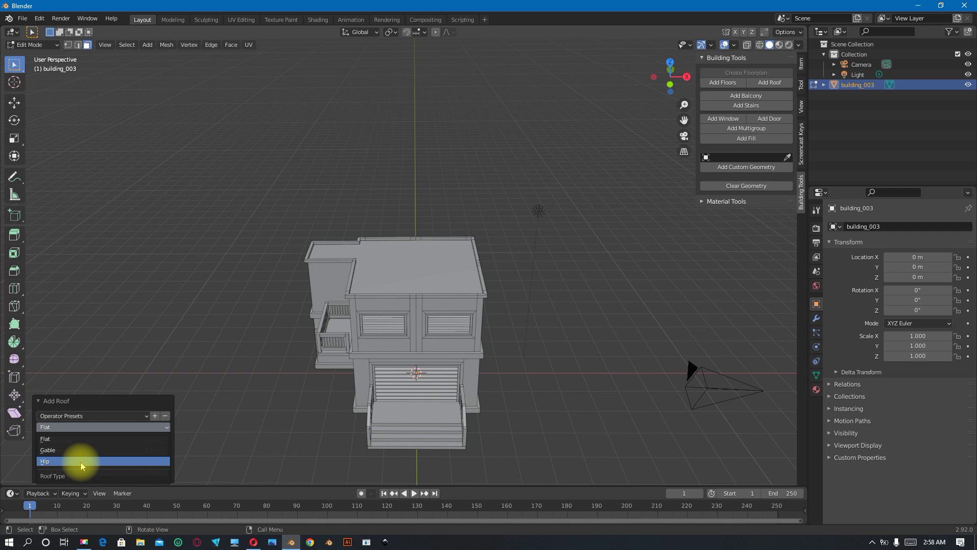
{"action": "left_click", "coordinate": [82, 461]}
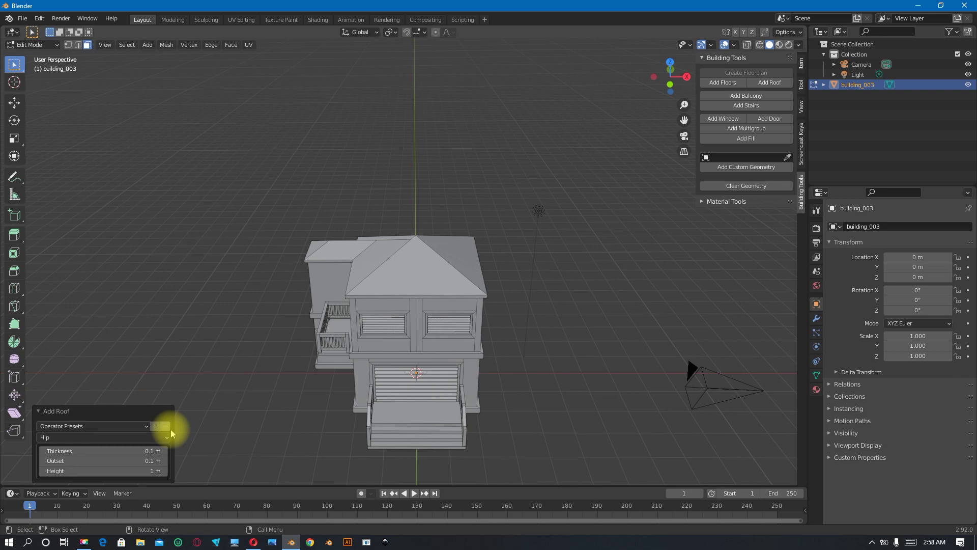
{"action": "middle_click_drag", "start_coordinate": [171, 433], "coordinate": [589, 353]}
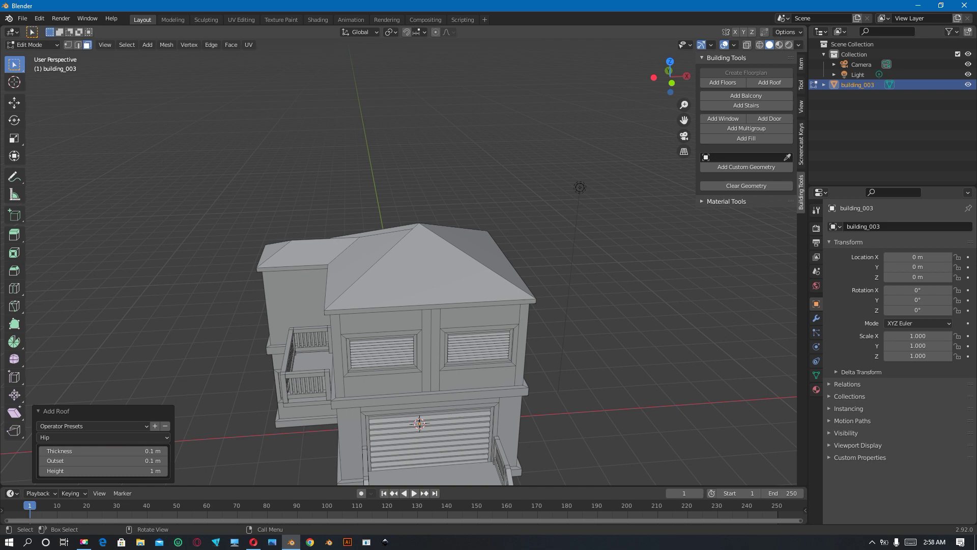
{"action": "key", "text": "alt+Tab"}
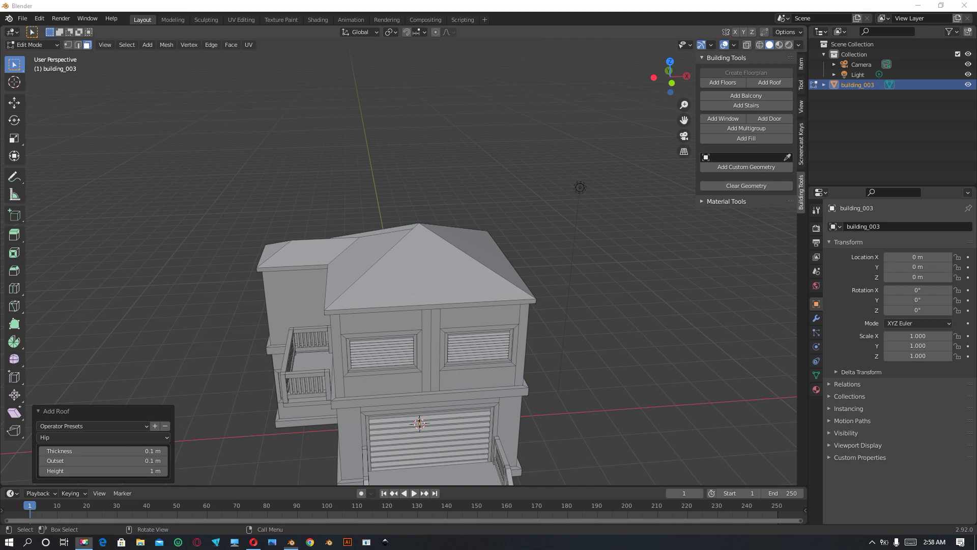